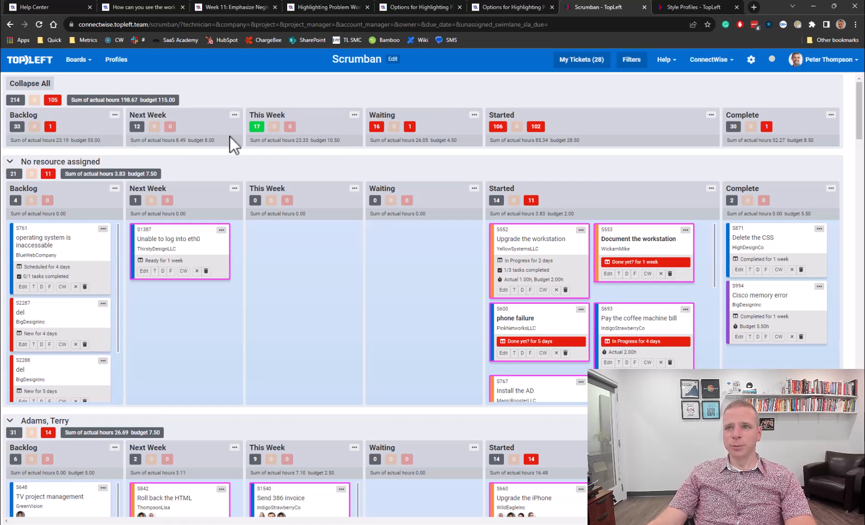
- Open the Scrumban board's Edit settings
{"action": "mouse_move", "coordinate": [498, 127]}
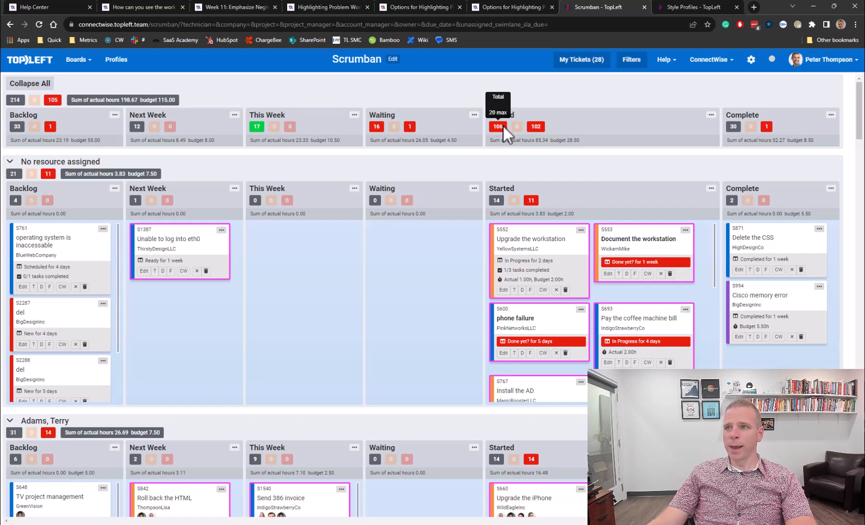
{"action": "mouse_move", "coordinate": [257, 127]}
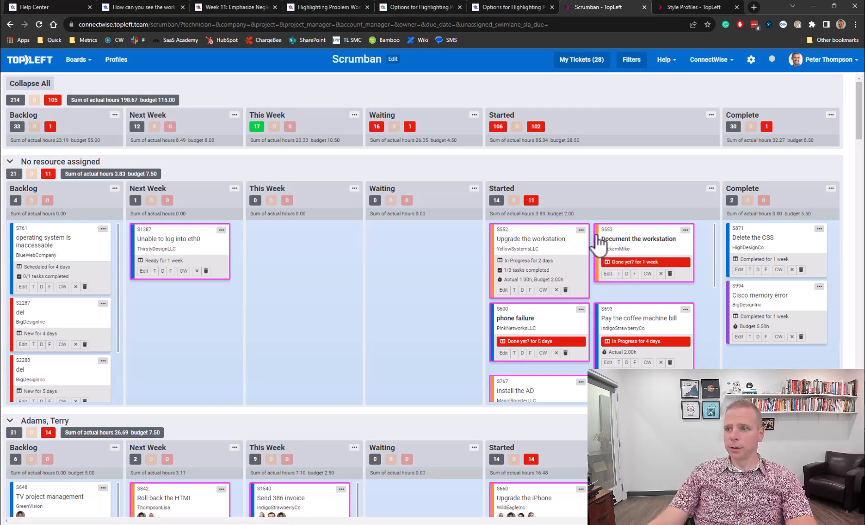
{"action": "mouse_move", "coordinate": [598, 242]}
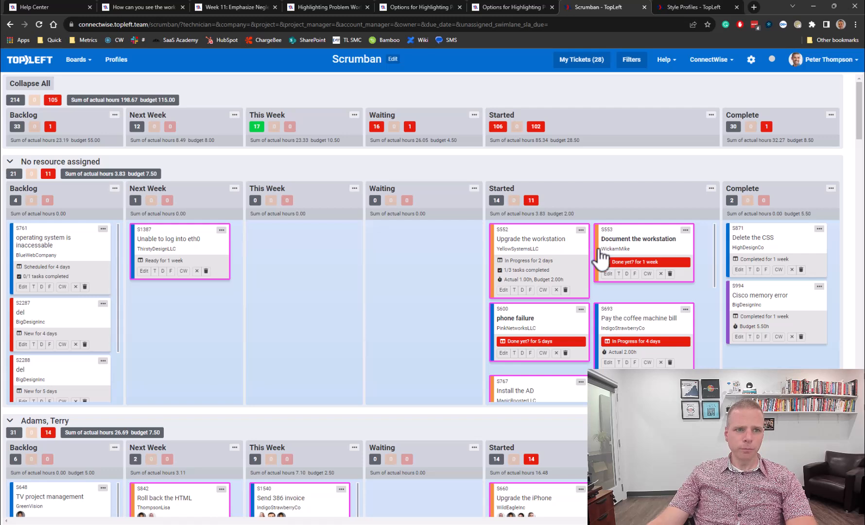
{"action": "left_click", "coordinate": [393, 59]}
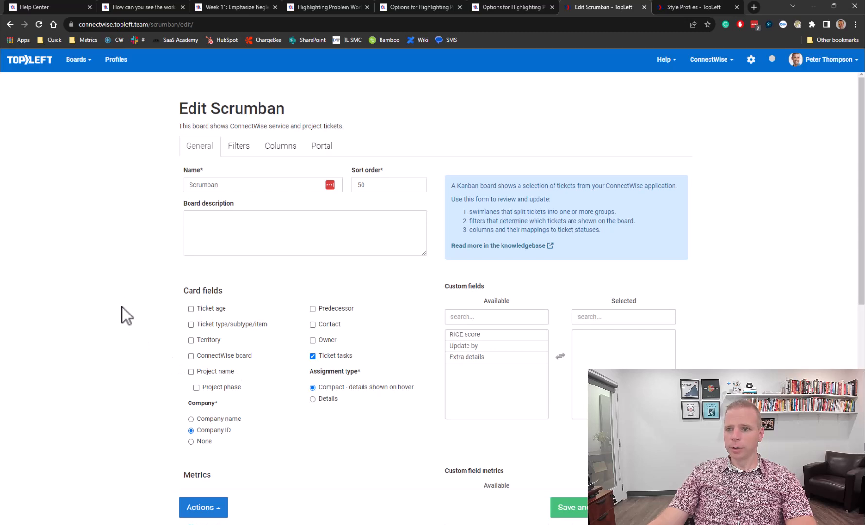
{"action": "scroll", "coordinate": [122, 306], "scroll_direction": "down", "scroll_amount": 4}
{"action": "scroll", "coordinate": [133, 339], "scroll_direction": "up", "scroll_amount": 4}
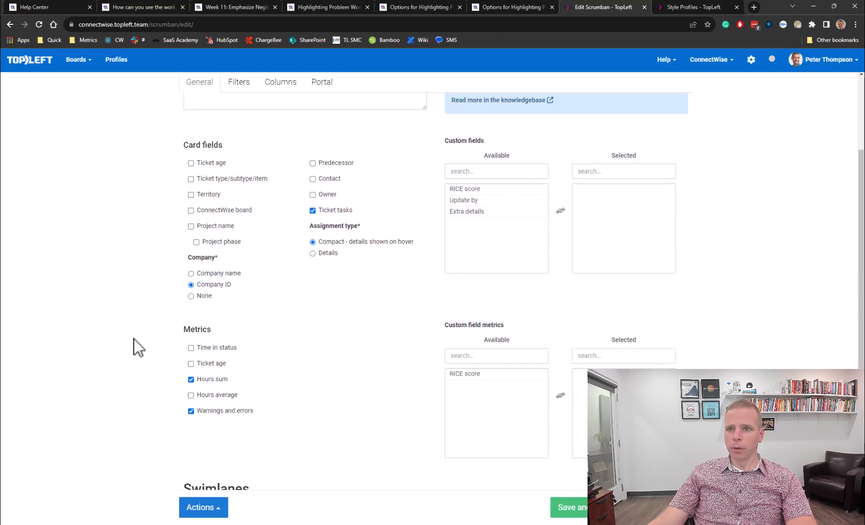
{"action": "scroll", "coordinate": [133, 338], "scroll_direction": "down", "scroll_amount": 3}
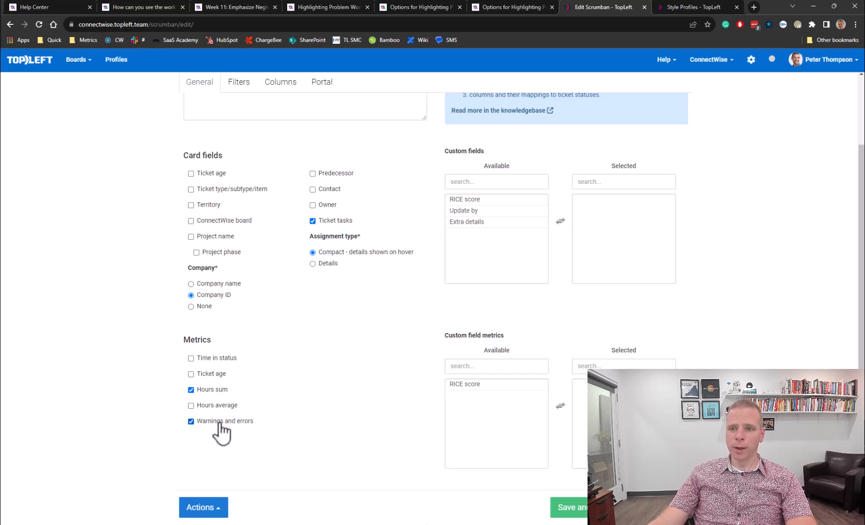
{"action": "scroll", "coordinate": [334, 406], "scroll_direction": "up", "scroll_amount": 3}
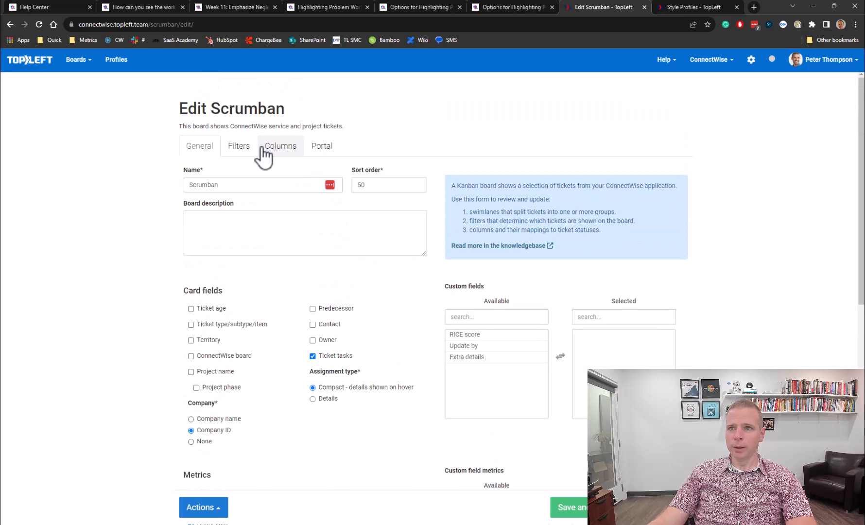
- Show the Columns tab, scrolling the column cards right through to Complete
{"action": "left_click", "coordinate": [270, 147]}
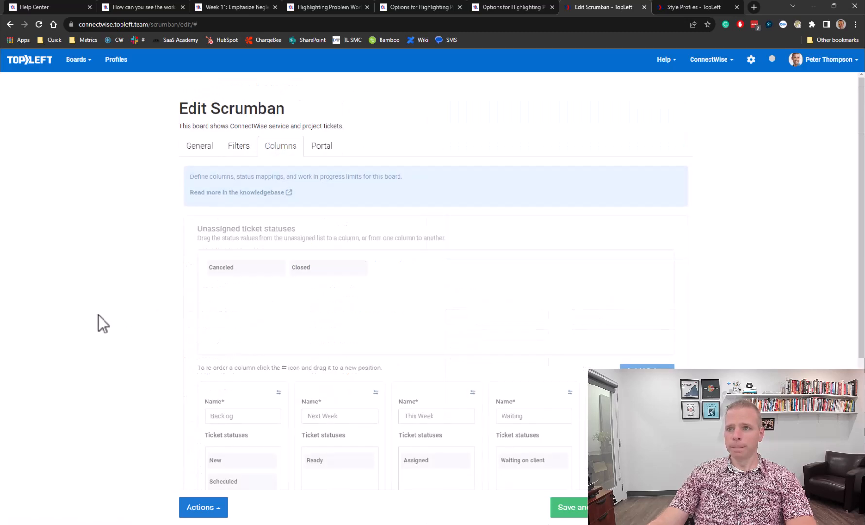
{"action": "scroll", "coordinate": [102, 306], "scroll_direction": "down", "scroll_amount": 3}
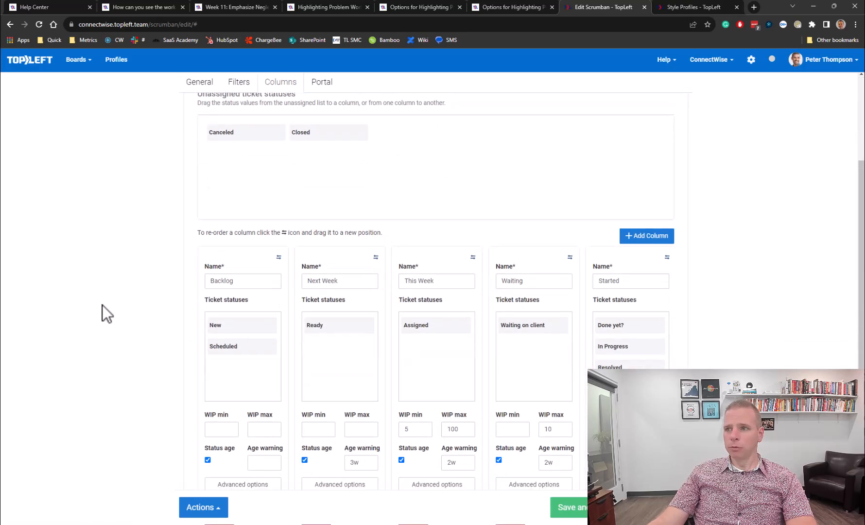
{"action": "scroll", "coordinate": [102, 305], "scroll_direction": "down", "scroll_amount": 2}
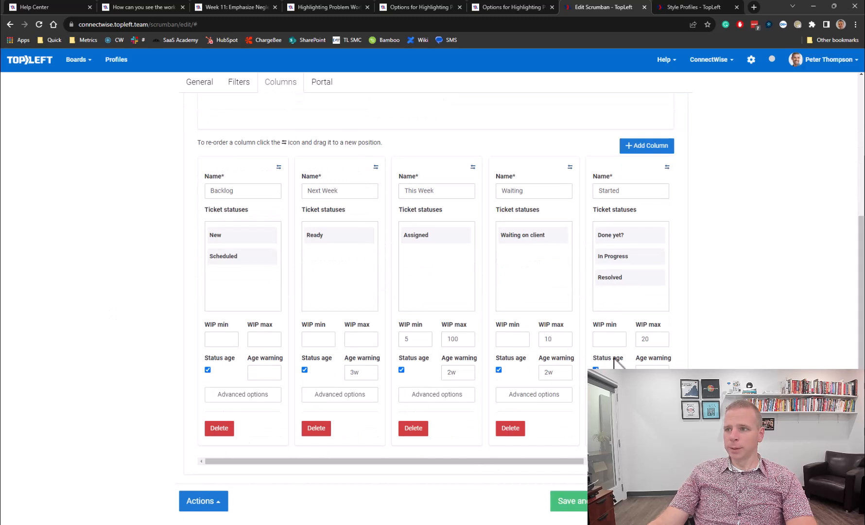
{"action": "left_click_drag", "start_coordinate": [567, 461], "coordinate": [635, 461]}
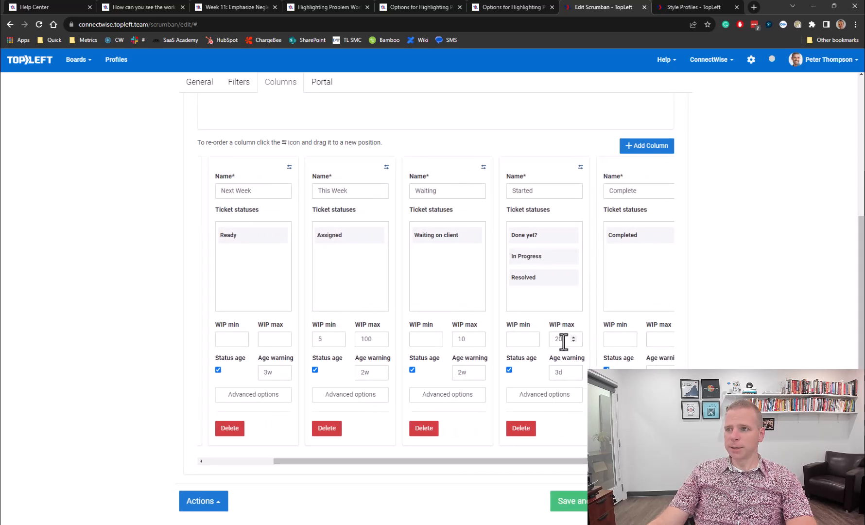
{"action": "left_click", "coordinate": [566, 395]}
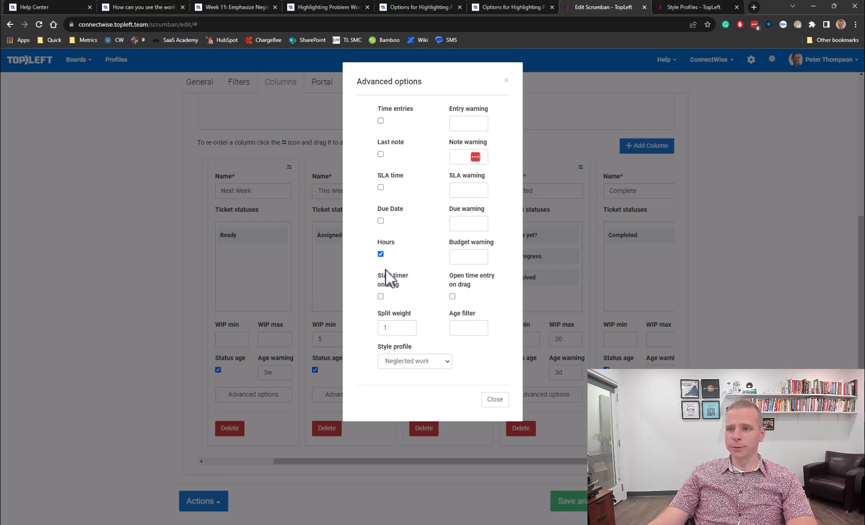
{"action": "left_click", "coordinate": [458, 329]}
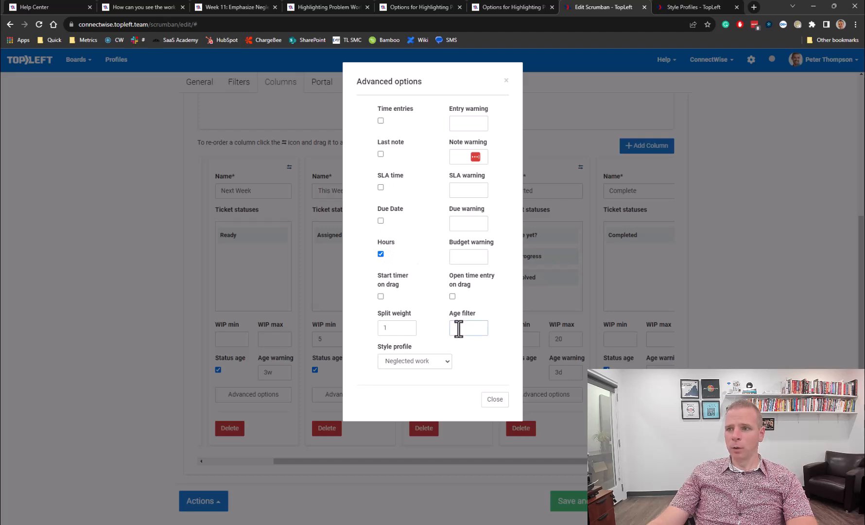
{"action": "left_click", "coordinate": [464, 123]}
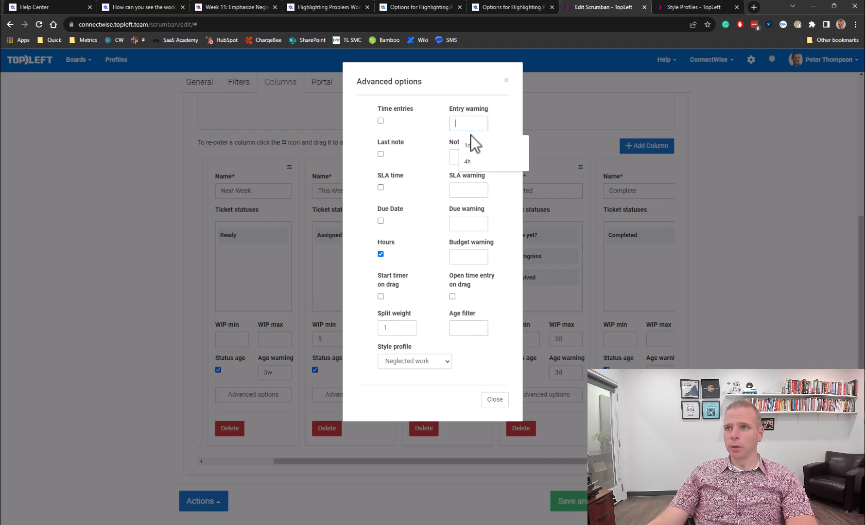
{"action": "type", "text": "1d"}
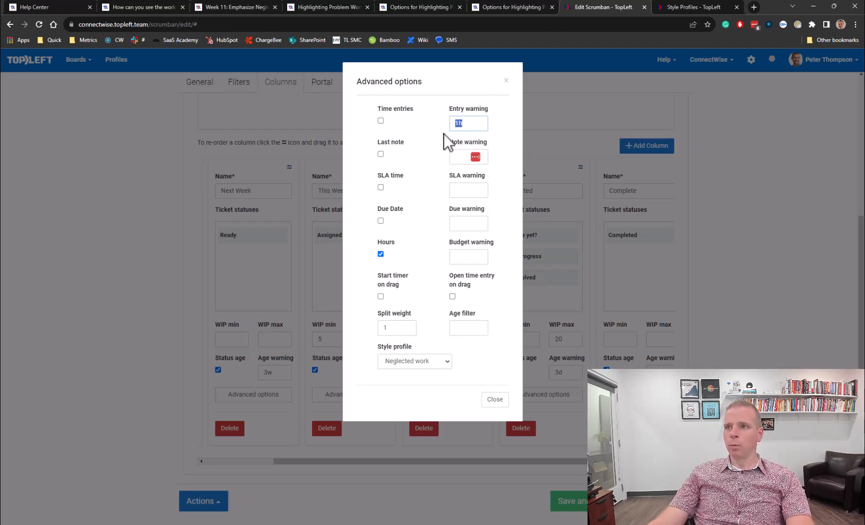
{"action": "key", "text": "BackSpace"}
{"action": "type", "text": "w"}
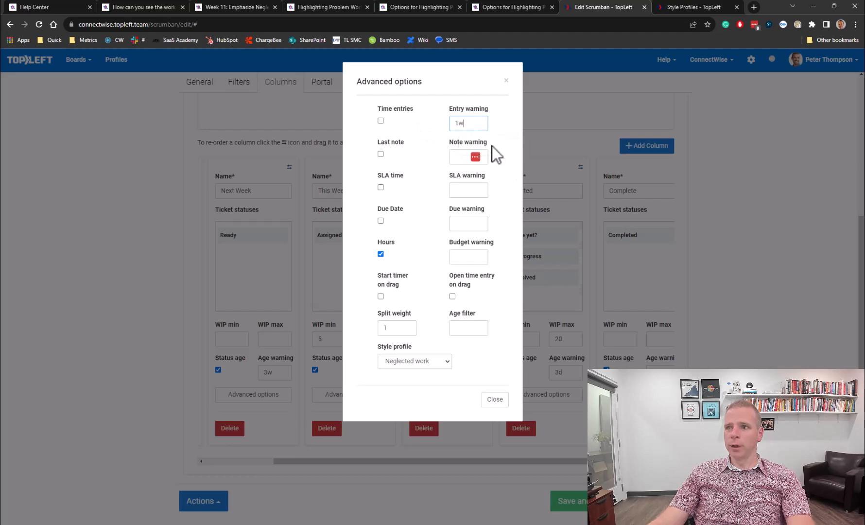
{"action": "left_click_drag", "start_coordinate": [469, 125], "coordinate": [424, 122]}
{"action": "key", "text": "BackSpace"}
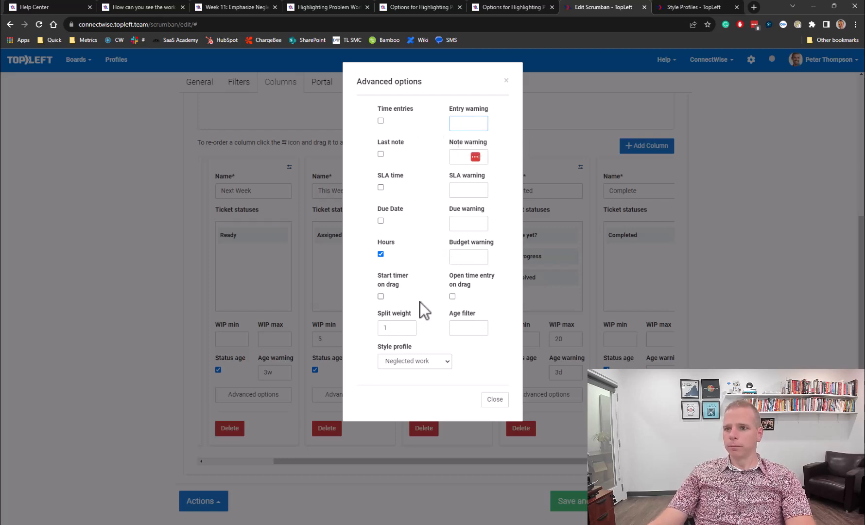
{"action": "left_click", "coordinate": [494, 400]}
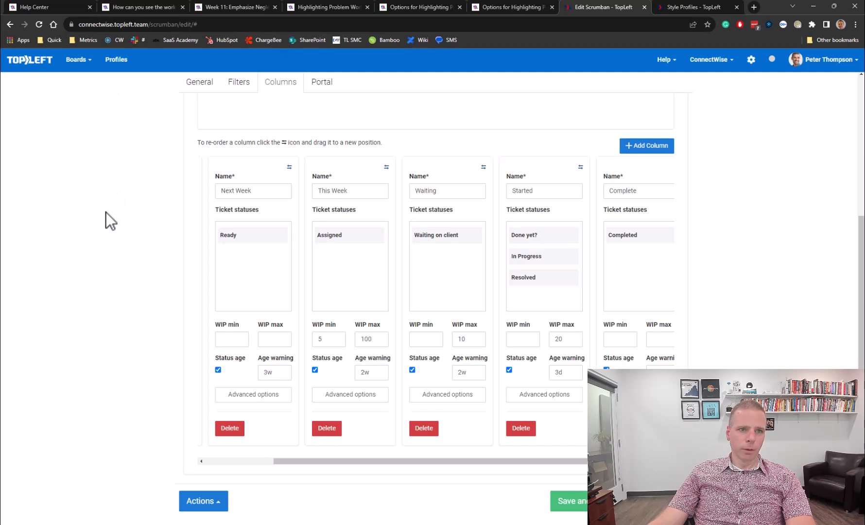
{"action": "left_click", "coordinate": [9, 24]}
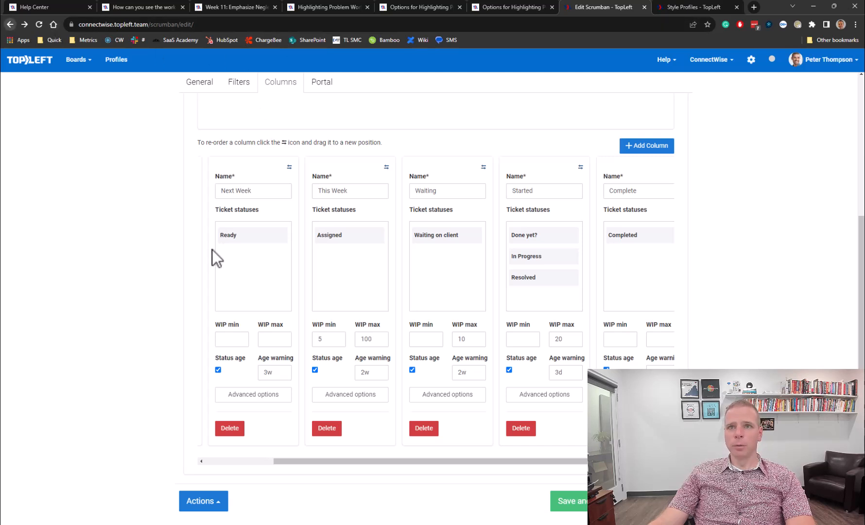
{"action": "left_click", "coordinate": [10, 24]}
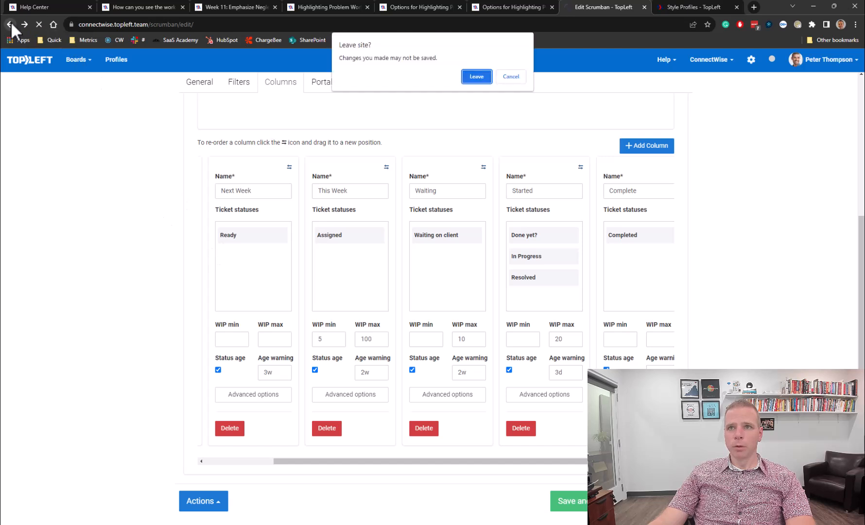
{"action": "left_click", "coordinate": [470, 77]}
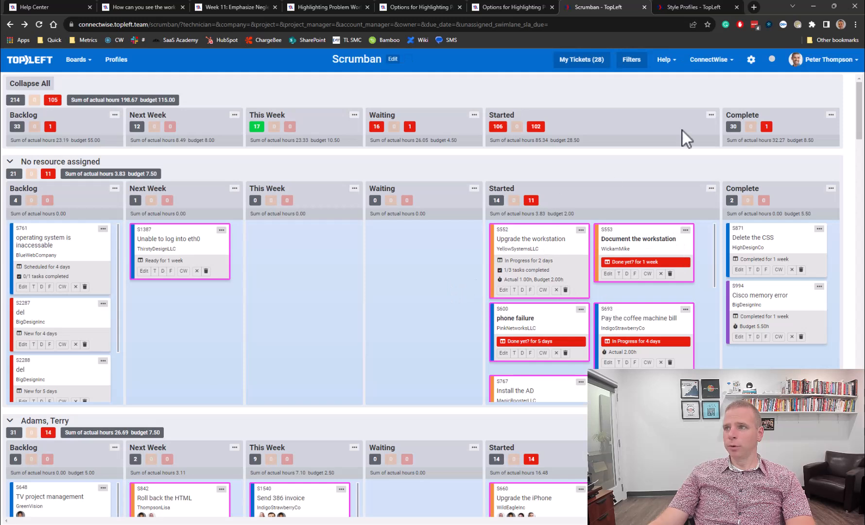
{"action": "left_click", "coordinate": [694, 7]}
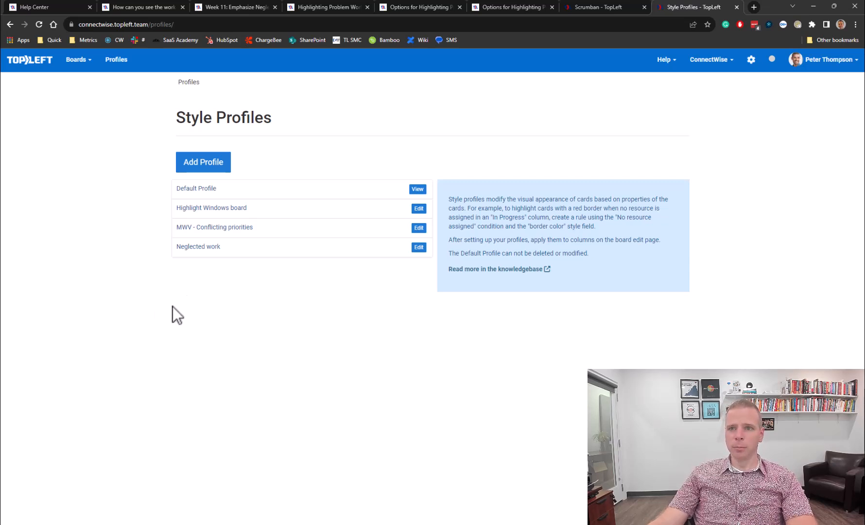
- Open the Neglected work profile and review the Needs love rule's bar, background and border colours without changes
{"action": "left_click", "coordinate": [194, 246]}
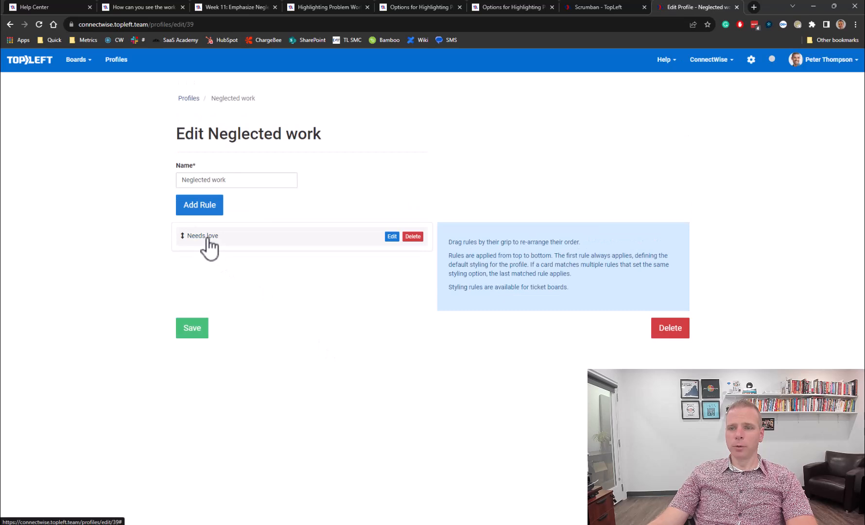
{"action": "left_click", "coordinate": [391, 237]}
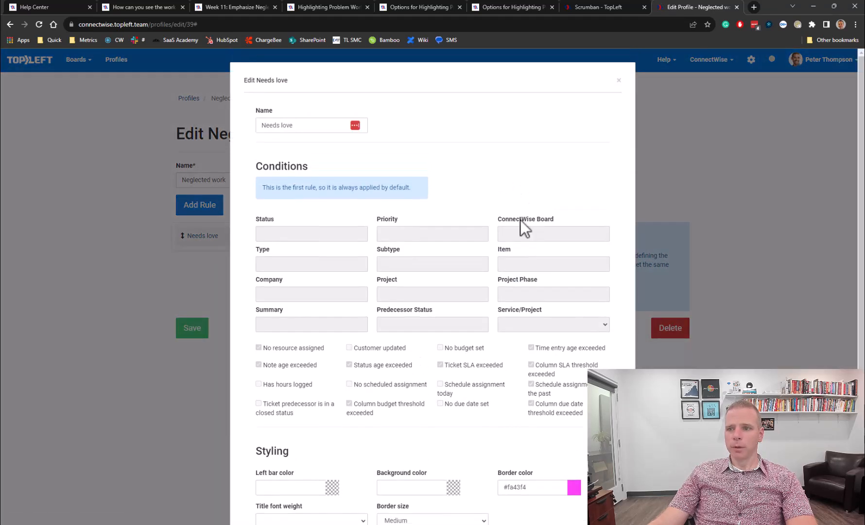
{"action": "scroll", "coordinate": [520, 219], "scroll_direction": "down", "scroll_amount": 2}
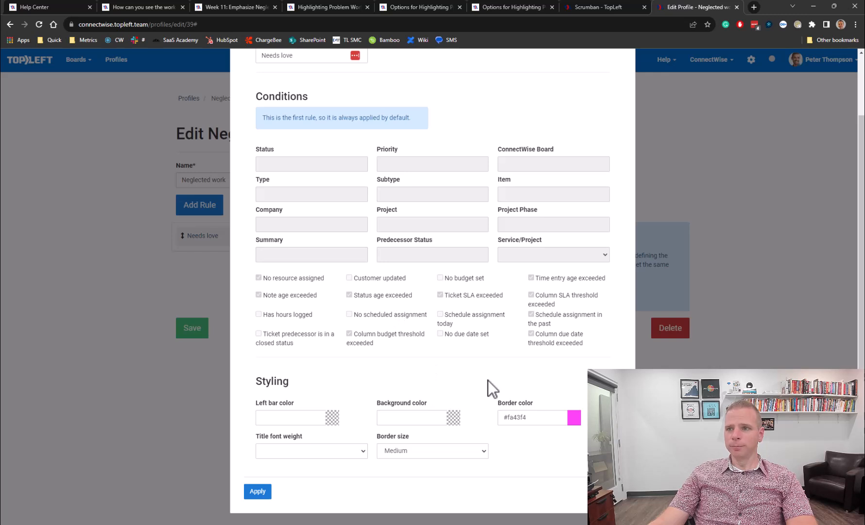
{"action": "left_click", "coordinate": [311, 419]}
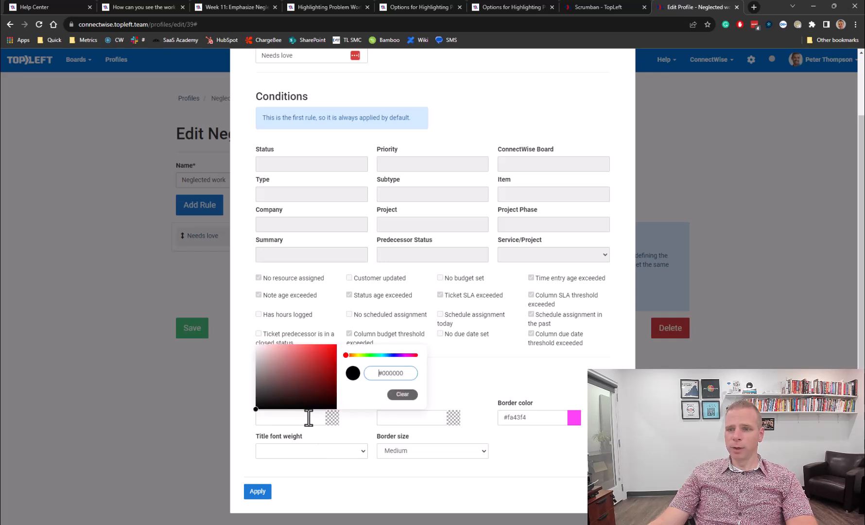
{"action": "left_click", "coordinate": [353, 420]}
{"action": "left_click", "coordinate": [420, 419]}
{"action": "left_click", "coordinate": [530, 424]}
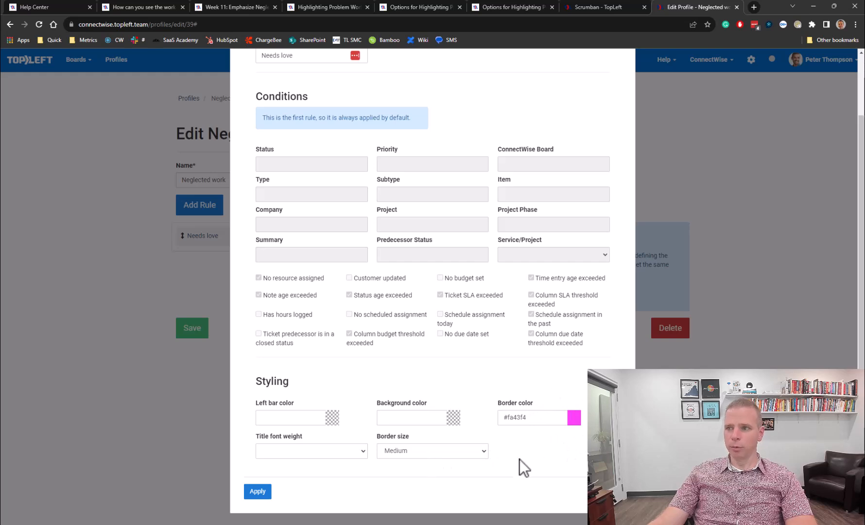
{"action": "key", "text": "Escape"}
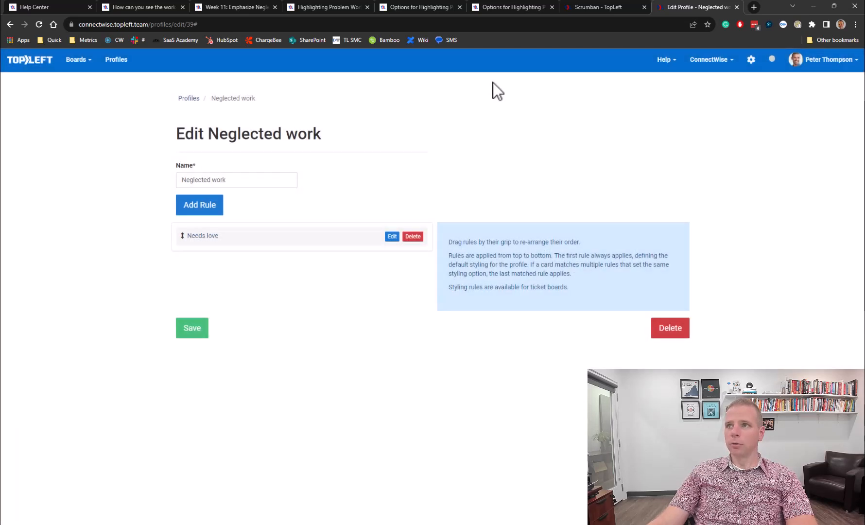
- On the Scrumban Columns tab, set the Next Week column's style profile to Default Profile
{"action": "left_click", "coordinate": [588, 6]}
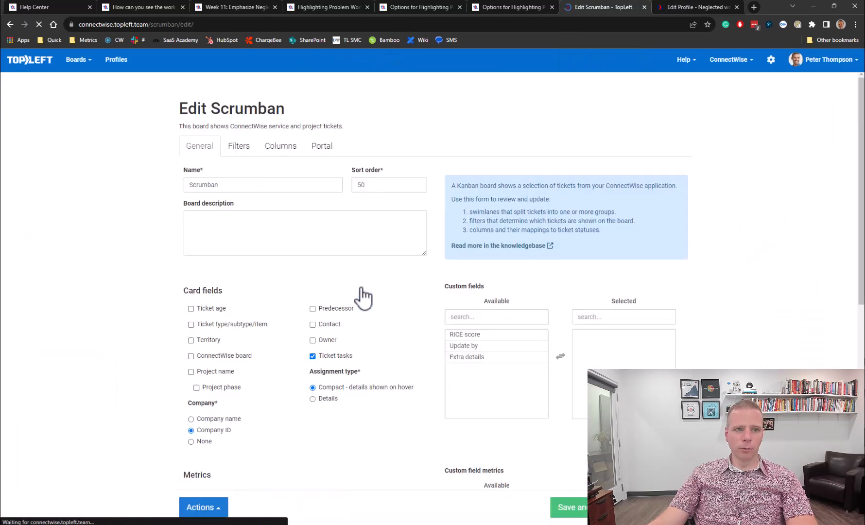
{"action": "left_click", "coordinate": [296, 147]}
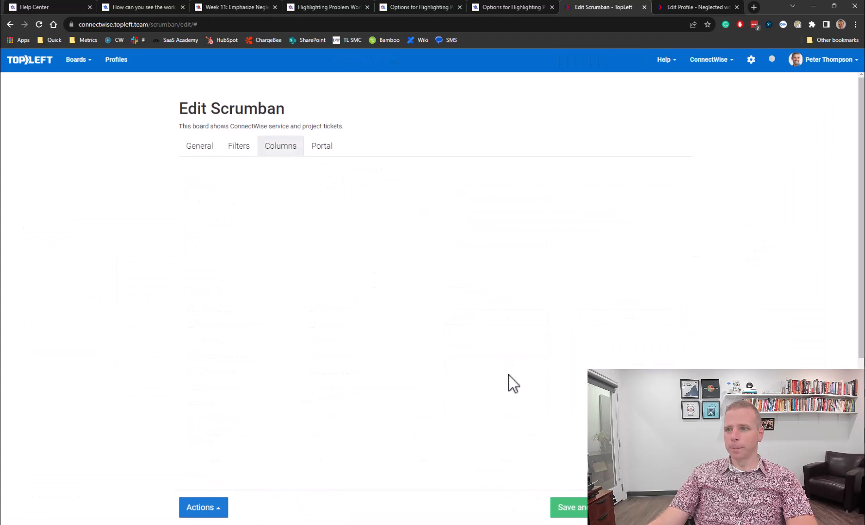
{"action": "scroll", "coordinate": [507, 374], "scroll_direction": "down", "scroll_amount": 3}
{"action": "scroll", "coordinate": [331, 380], "scroll_direction": "down", "scroll_amount": 2}
{"action": "left_click", "coordinate": [329, 358]}
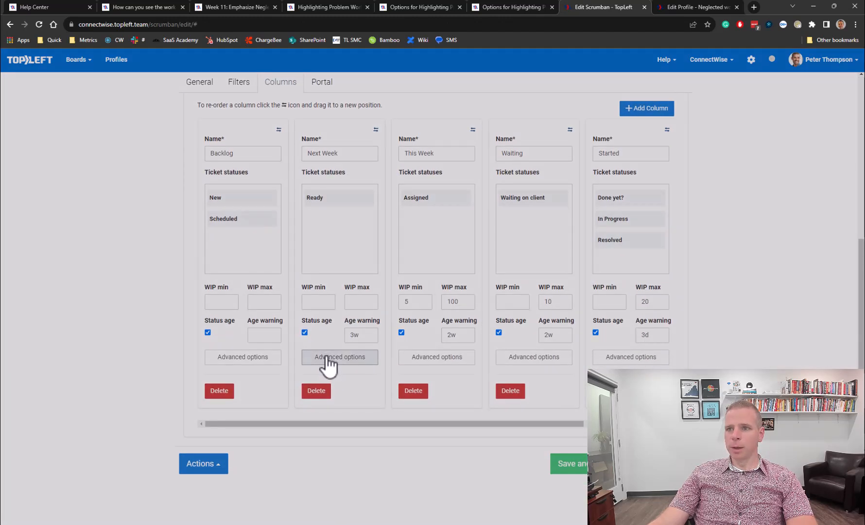
{"action": "left_click", "coordinate": [416, 360]}
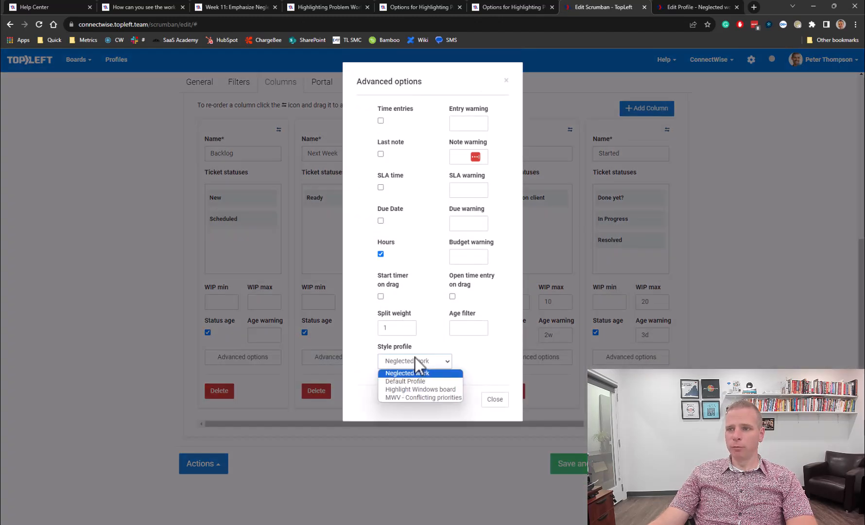
{"action": "left_click", "coordinate": [421, 381]}
{"action": "left_click", "coordinate": [494, 404]}
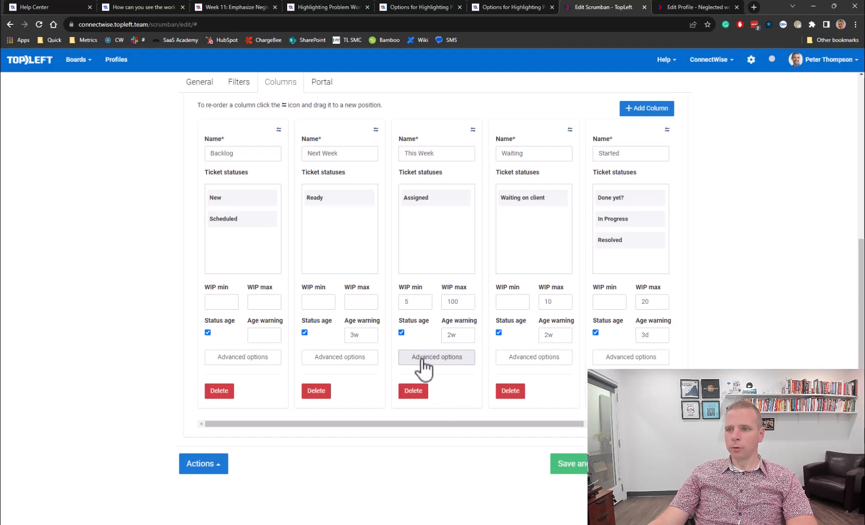
- Set the This Week and Waiting columns' style profiles to Default Profile
{"action": "left_click", "coordinate": [421, 358]}
{"action": "left_click", "coordinate": [412, 358]}
{"action": "left_click", "coordinate": [414, 382]}
{"action": "left_click", "coordinate": [492, 399]}
{"action": "left_click", "coordinate": [544, 357]}
{"action": "left_click", "coordinate": [418, 362]}
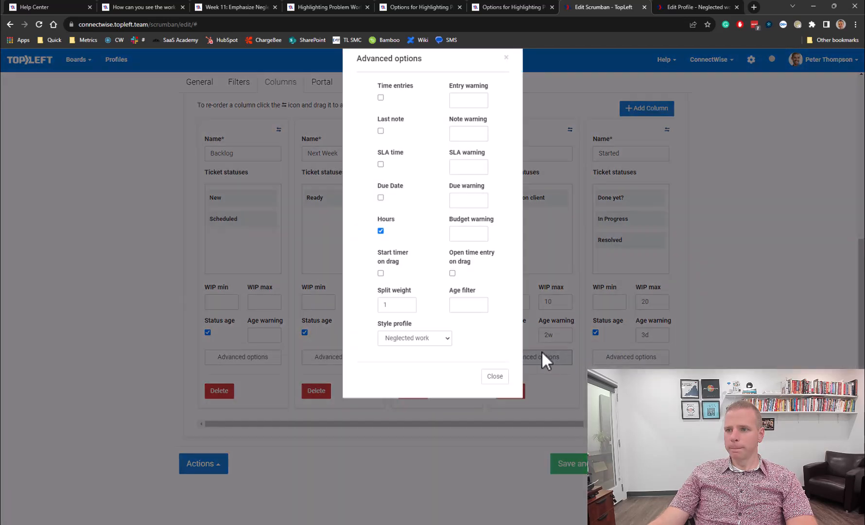
{"action": "left_click", "coordinate": [413, 381]}
{"action": "left_click", "coordinate": [492, 399]}
- Set Started's style profile to Default Profile, leave Complete unchanged, and save the board
{"action": "left_click", "coordinate": [641, 358]}
{"action": "left_click", "coordinate": [415, 362]}
{"action": "left_click", "coordinate": [409, 380]}
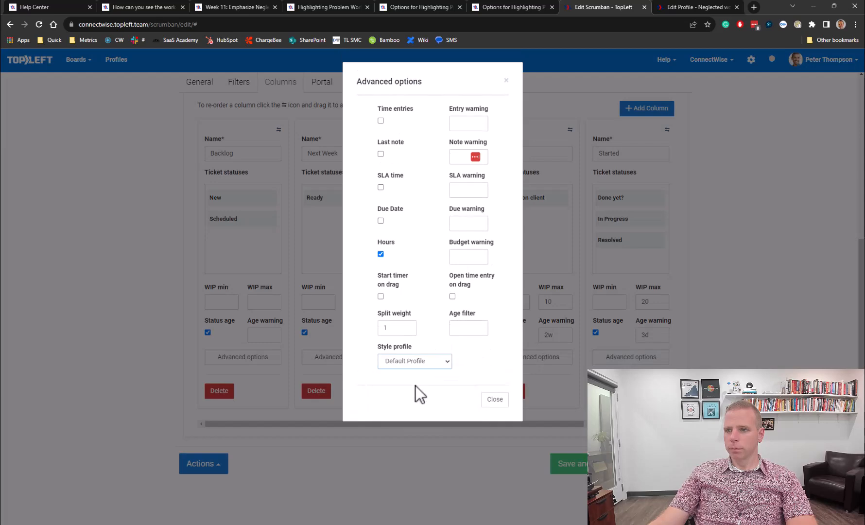
{"action": "left_click", "coordinate": [494, 398]}
{"action": "left_click_drag", "start_coordinate": [524, 426], "coordinate": [609, 424]}
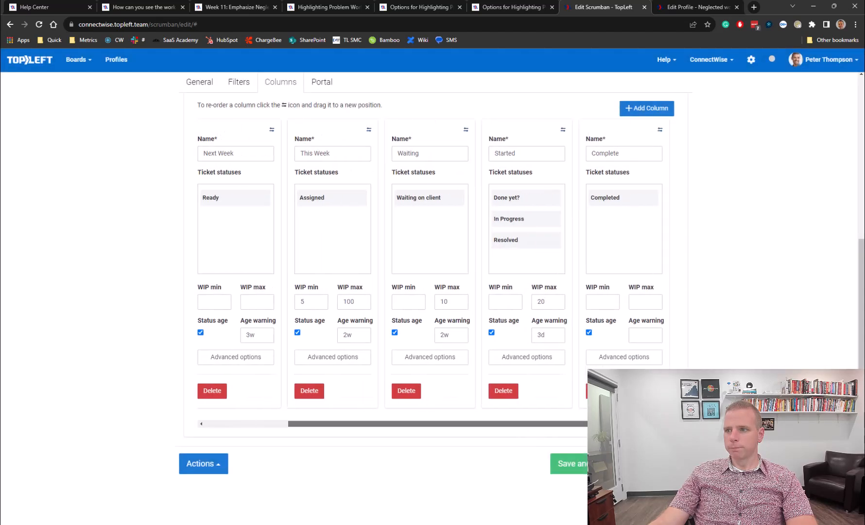
{"action": "left_click", "coordinate": [624, 357]}
{"action": "left_click", "coordinate": [495, 398]}
{"action": "left_click", "coordinate": [600, 463]}
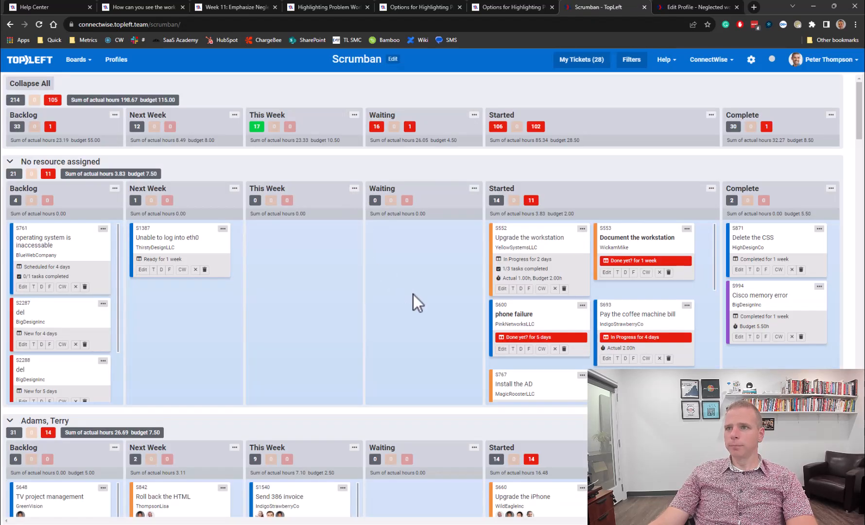
- Filter the Scrumban board to tickets with a Due Date within 1w
{"action": "left_click", "coordinate": [635, 63]}
{"action": "left_click", "coordinate": [432, 309]}
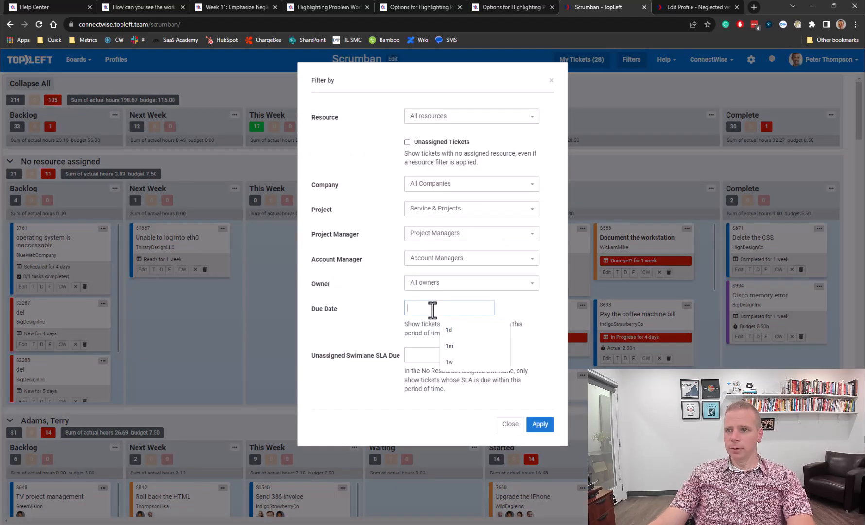
{"action": "left_click", "coordinate": [375, 321]}
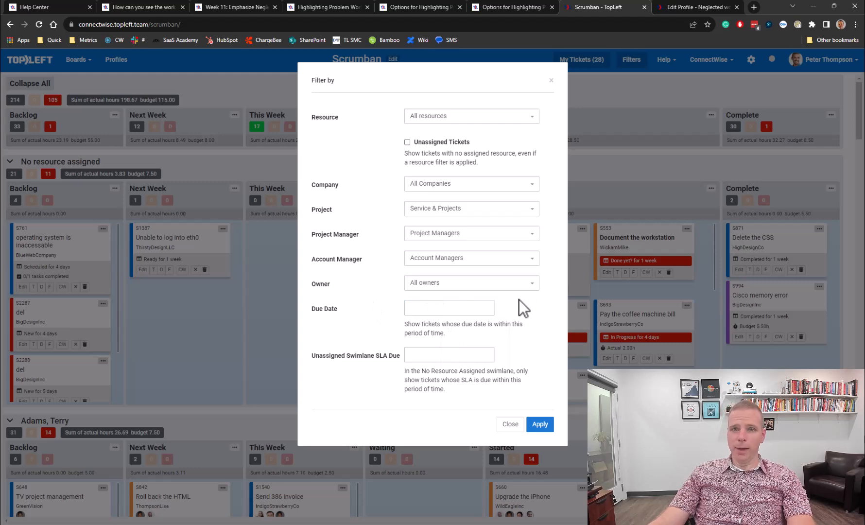
{"action": "left_click", "coordinate": [473, 307]}
{"action": "type", "text": "1w"}
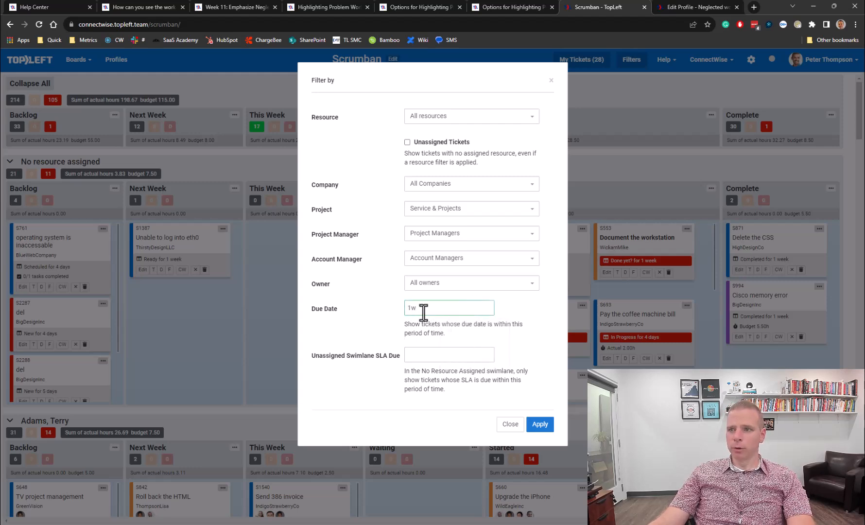
{"action": "left_click", "coordinate": [539, 424]}
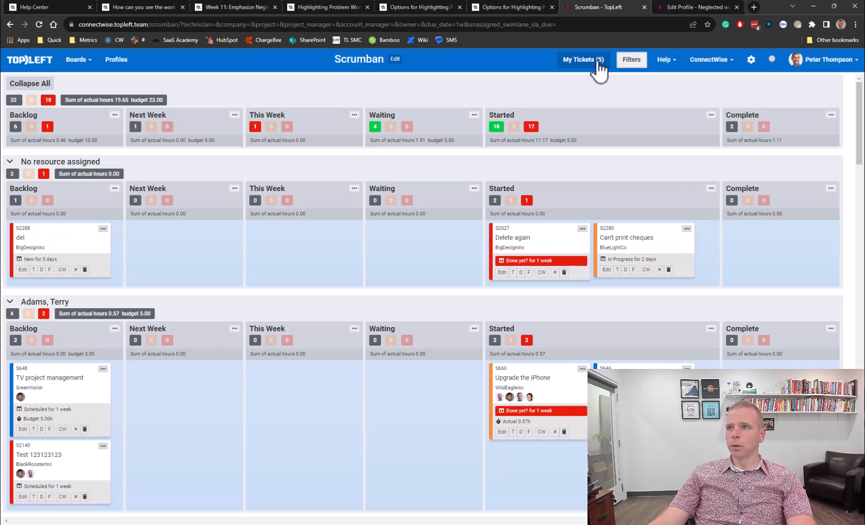
- Clear the 1w Due Date filter and reapply the filters
{"action": "left_click", "coordinate": [631, 60]}
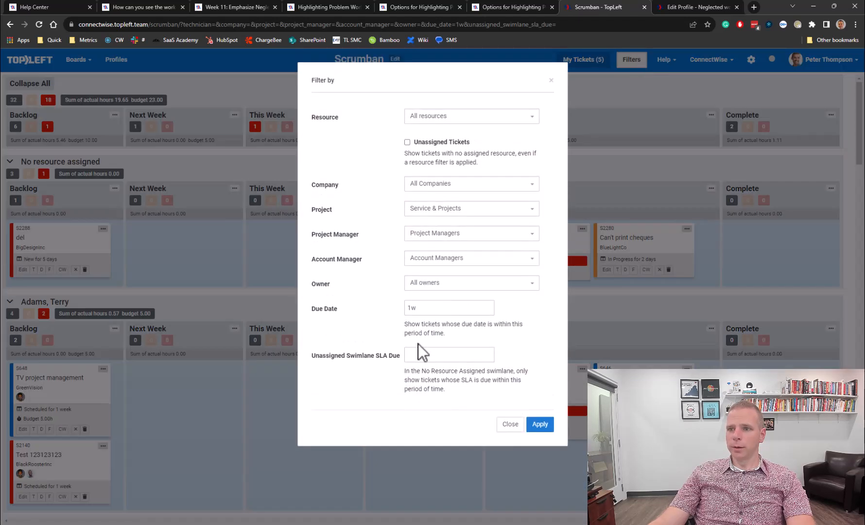
{"action": "double_click", "coordinate": [410, 307]}
{"action": "key", "text": "BackSpace"}
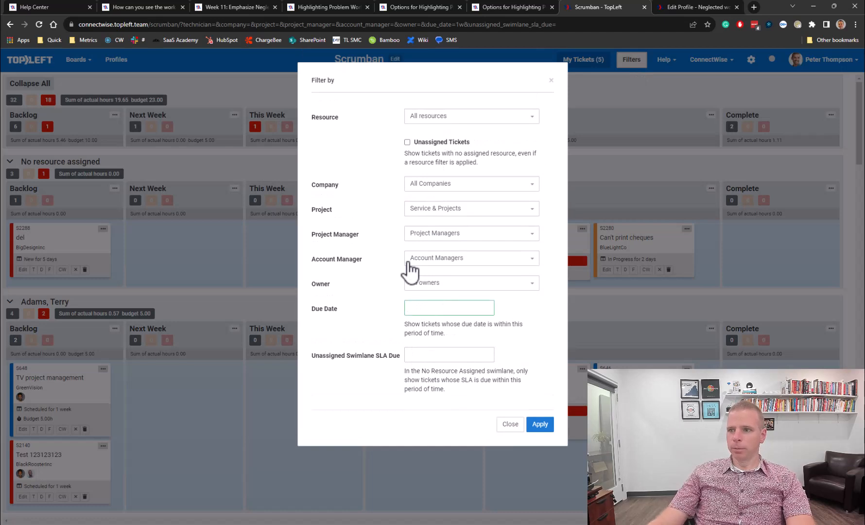
{"action": "left_click", "coordinate": [540, 425]}
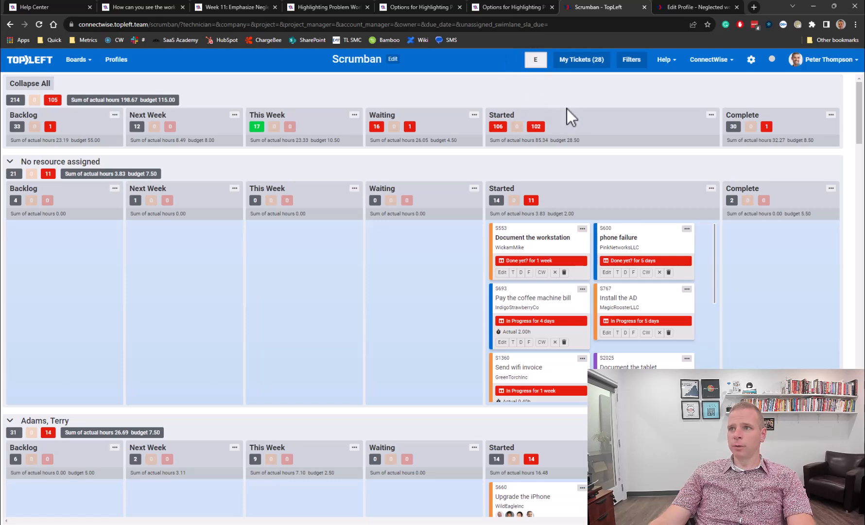
- Reset the E/EW exception filters to all 214 tickets, then view the neglected work help results
{"action": "left_click", "coordinate": [541, 67]}
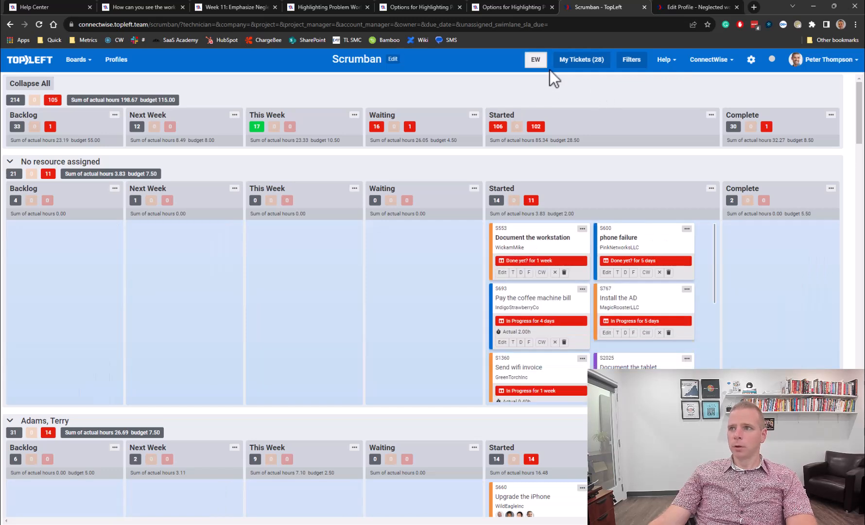
{"action": "left_click", "coordinate": [533, 60]}
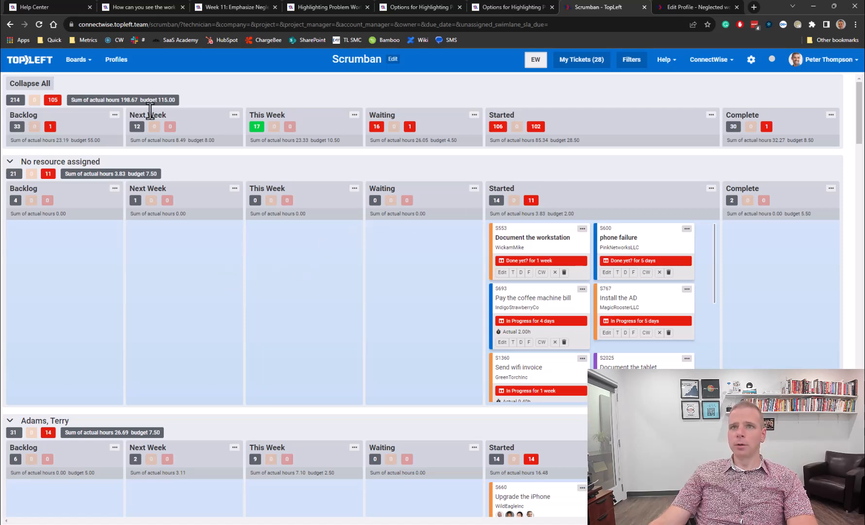
{"action": "left_click", "coordinate": [31, 8]}
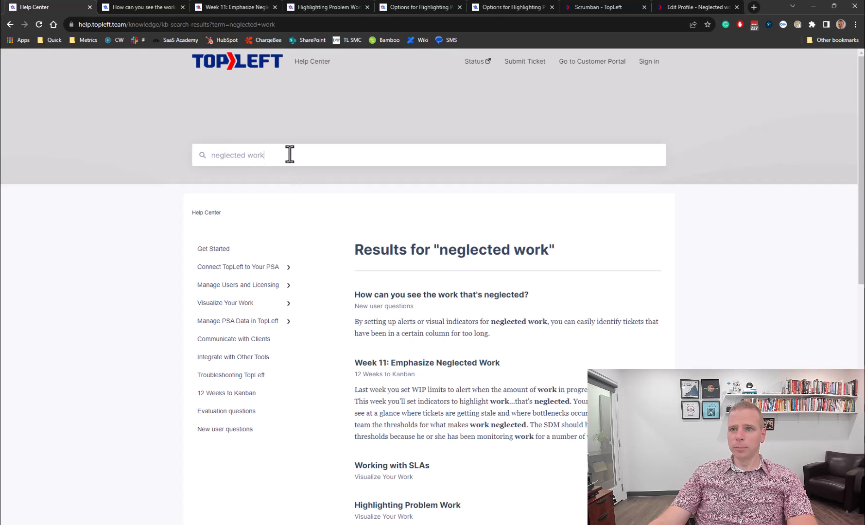
- Reload the search, skim the 'How can you see the work…' article, then view 'Week 11: Emphasize Neglected Work'
{"action": "key", "text": "Return"}
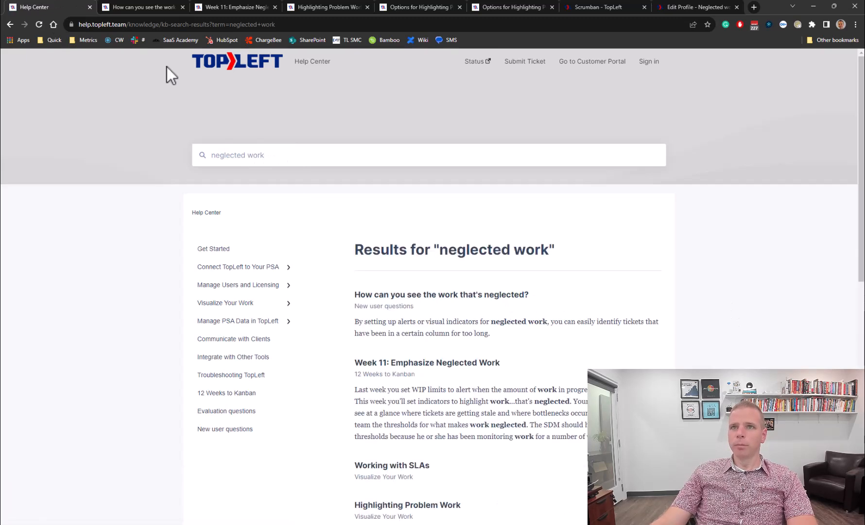
{"action": "left_click", "coordinate": [154, 10]}
{"action": "scroll", "coordinate": [537, 291], "scroll_direction": "down", "scroll_amount": 2}
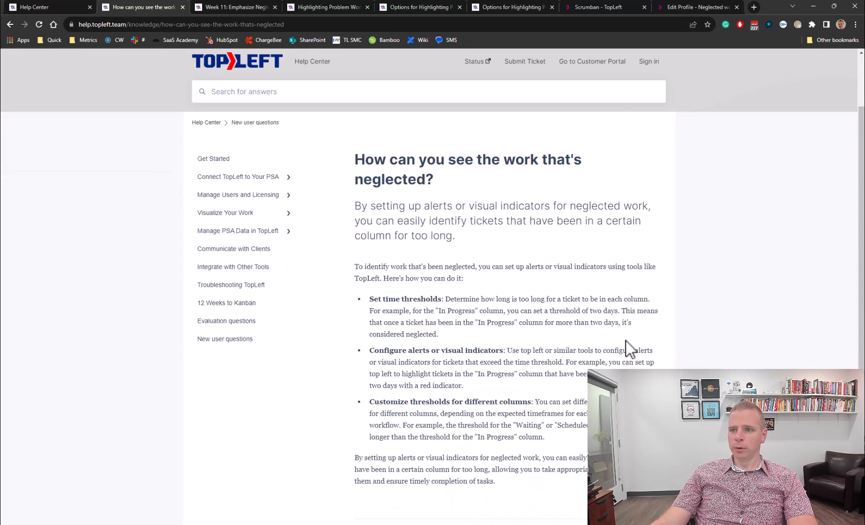
{"action": "left_click", "coordinate": [256, 7]}
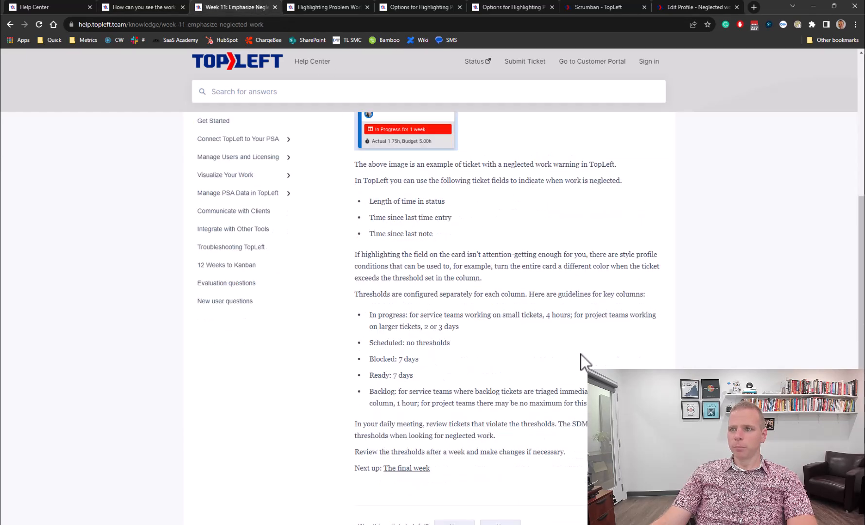
{"action": "scroll", "coordinate": [580, 354], "scroll_direction": "up", "scroll_amount": 5}
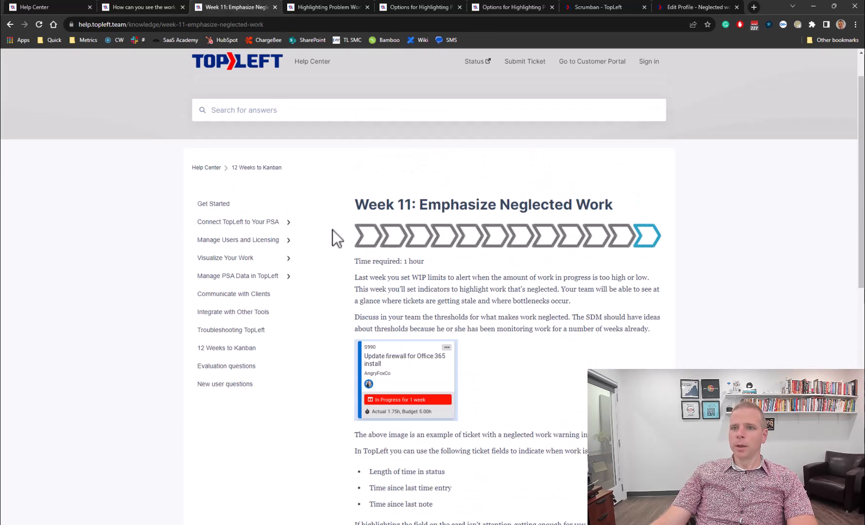
- Read the Highlighting Problem Work article, marking the phrase about projects with upcoming start dates
{"action": "left_click", "coordinate": [307, 7]}
{"action": "scroll", "coordinate": [687, 296], "scroll_direction": "up", "scroll_amount": 5}
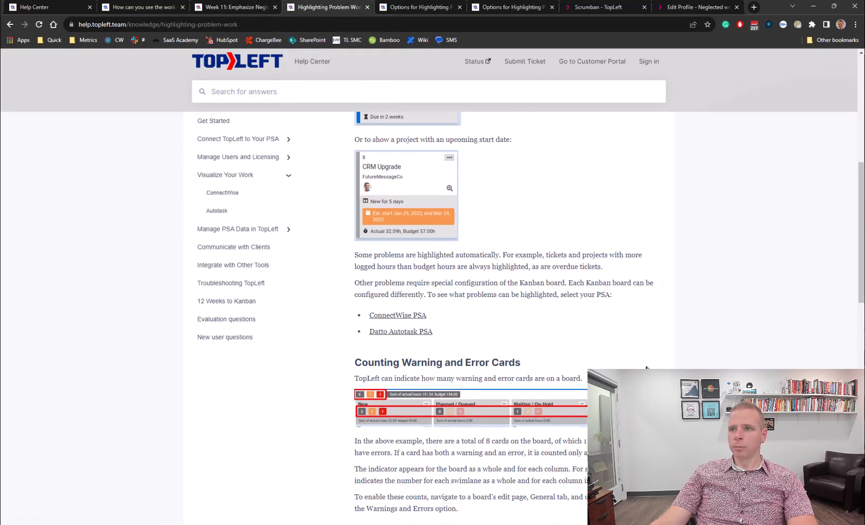
{"action": "scroll", "coordinate": [408, 365], "scroll_direction": "up", "scroll_amount": 3}
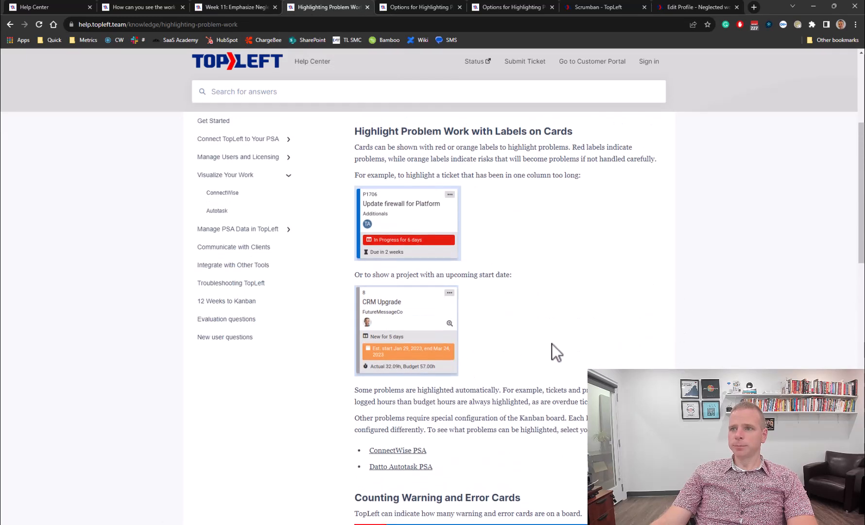
{"action": "left_click_drag", "start_coordinate": [410, 275], "coordinate": [499, 276]}
{"action": "scroll", "coordinate": [576, 286], "scroll_direction": "up", "scroll_amount": 2}
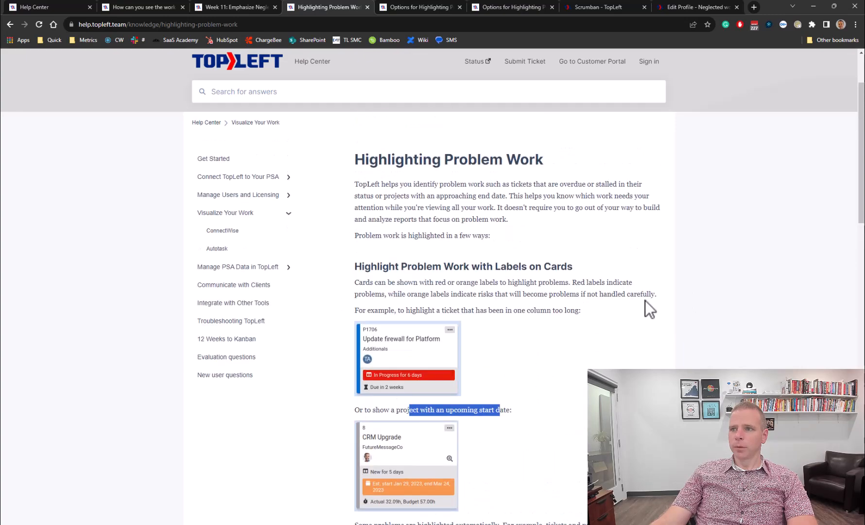
{"action": "scroll", "coordinate": [648, 300], "scroll_direction": "down", "scroll_amount": 6}
{"action": "scroll", "coordinate": [672, 294], "scroll_direction": "down", "scroll_amount": 4}
{"action": "scroll", "coordinate": [672, 293], "scroll_direction": "up", "scroll_amount": 2}
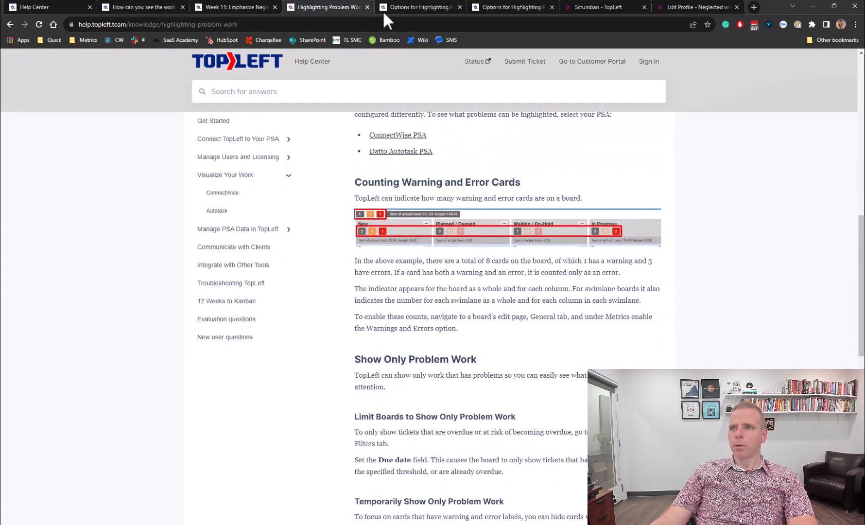
- Read through the Autotask Options for Highlighting problem work article
{"action": "left_click", "coordinate": [421, 10]}
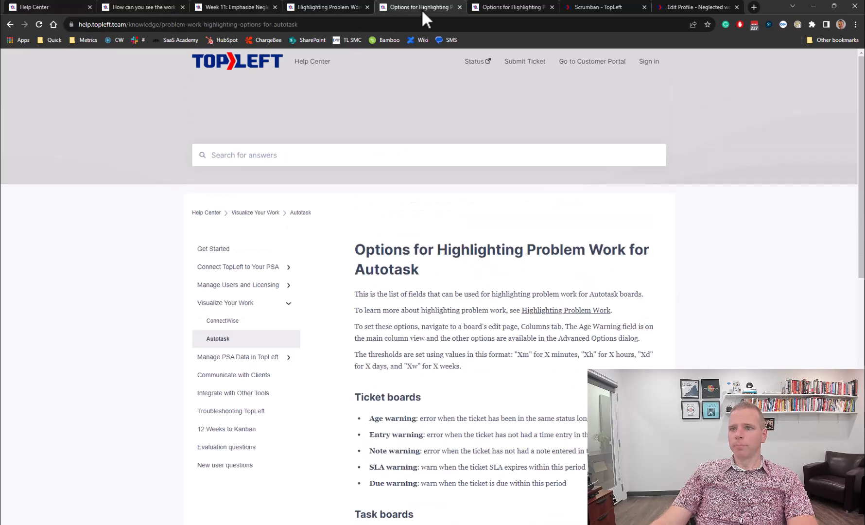
{"action": "scroll", "coordinate": [700, 296], "scroll_direction": "down", "scroll_amount": 2}
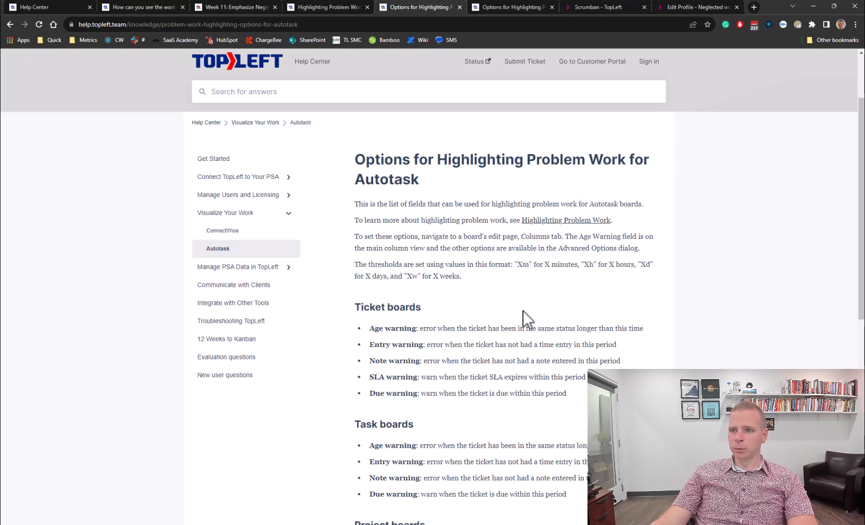
{"action": "scroll", "coordinate": [632, 329], "scroll_direction": "down", "scroll_amount": 5}
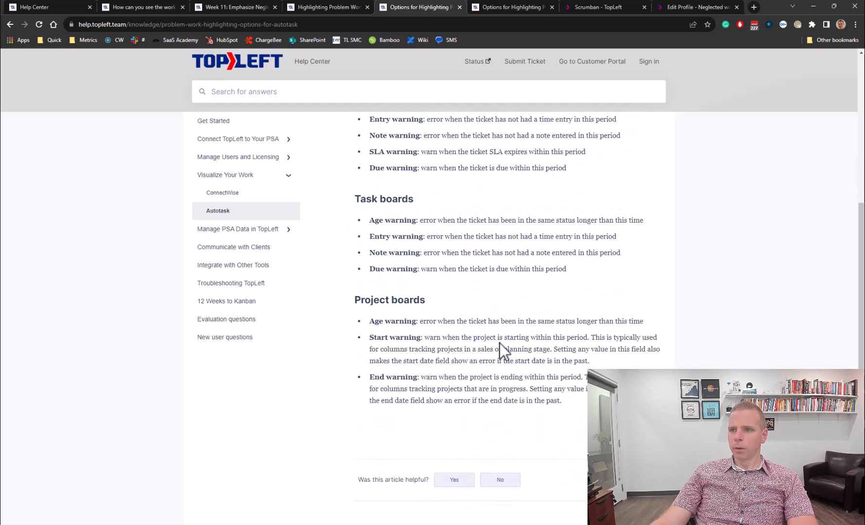
{"action": "scroll", "coordinate": [612, 253], "scroll_direction": "up", "scroll_amount": 1}
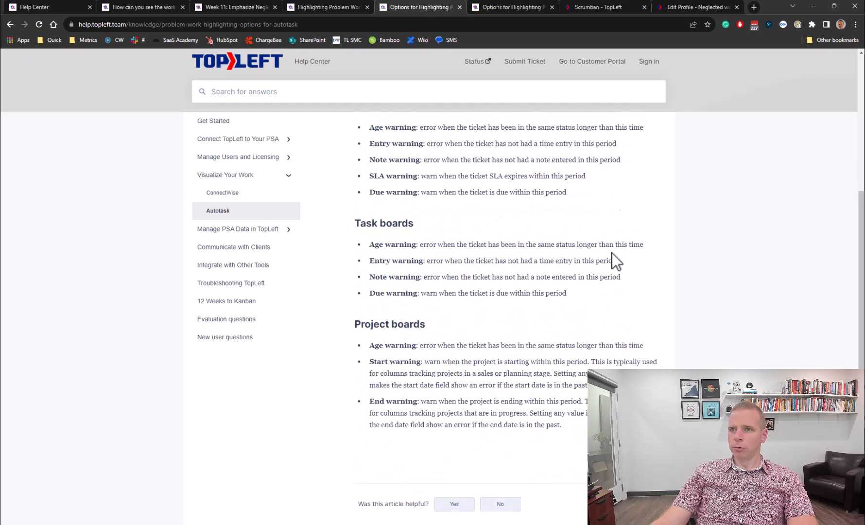
{"action": "scroll", "coordinate": [605, 251], "scroll_direction": "up", "scroll_amount": 2}
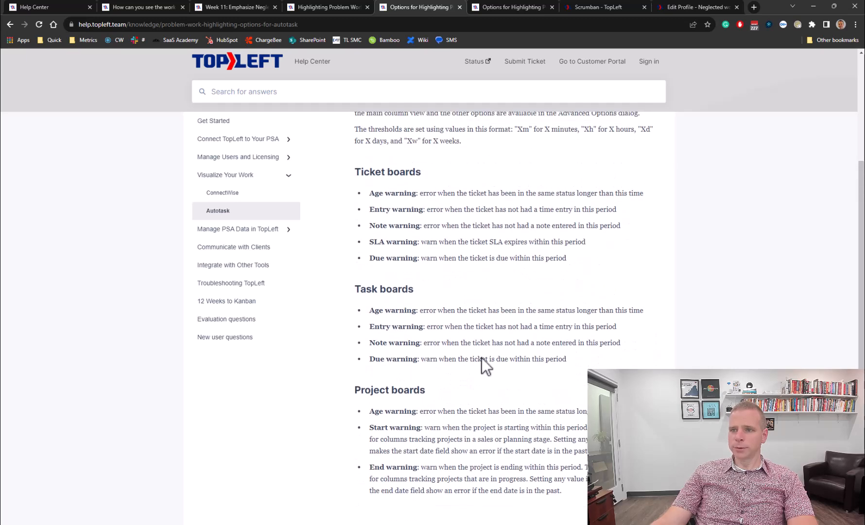
{"action": "scroll", "coordinate": [546, 280], "scroll_direction": "up", "scroll_amount": 5}
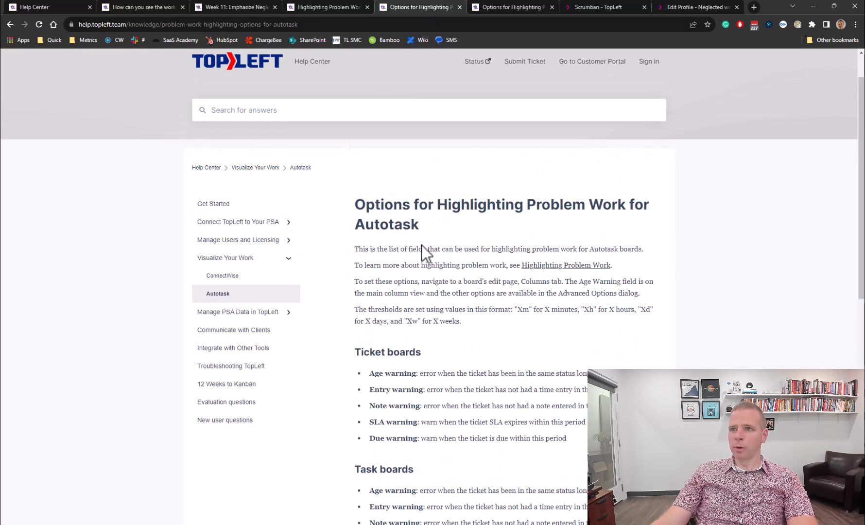
- Skim the ConnectWise Options for Highlighting article, then return to the Scrumban board
{"action": "left_click", "coordinate": [501, 7]}
{"action": "scroll", "coordinate": [477, 290], "scroll_direction": "down", "scroll_amount": 10}
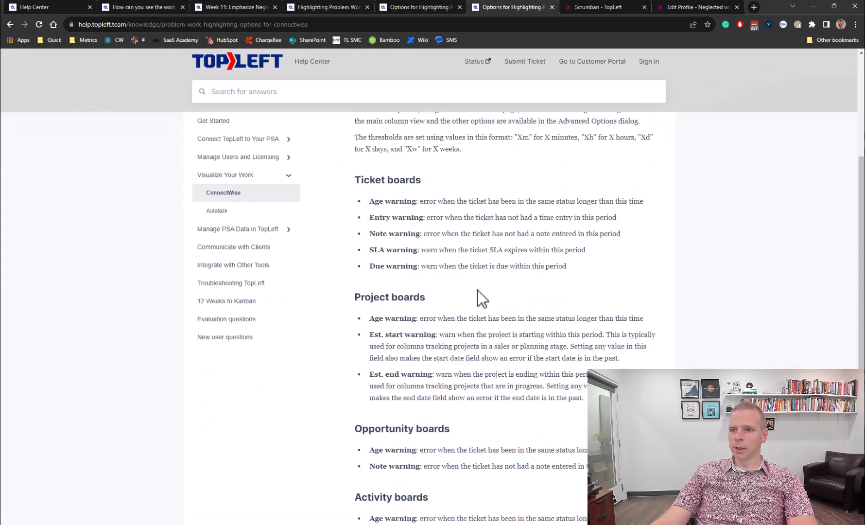
{"action": "scroll", "coordinate": [654, 247], "scroll_direction": "up", "scroll_amount": 6}
{"action": "scroll", "coordinate": [654, 247], "scroll_direction": "up", "scroll_amount": 4}
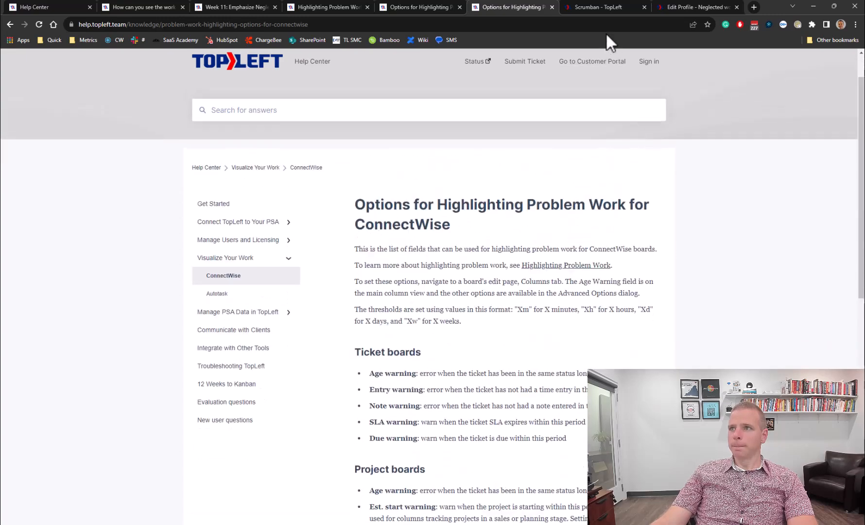
{"action": "left_click", "coordinate": [596, 7]}
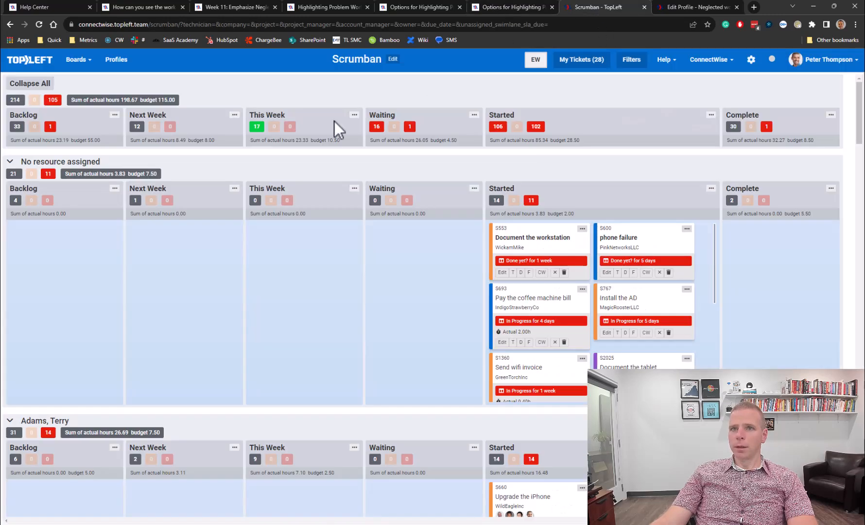